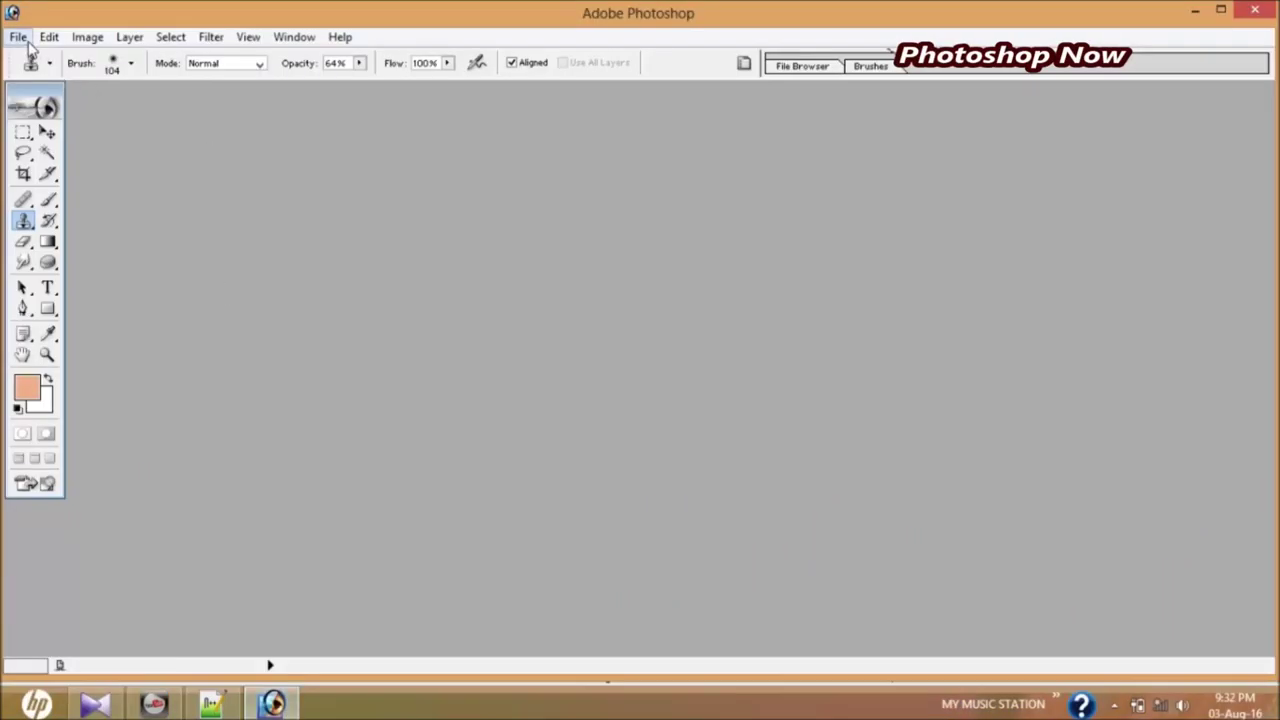
Step: Open dfdfdcopy.jpg from the Desktop and maximize its document window
{"action": "left_click", "coordinate": [27, 42]}
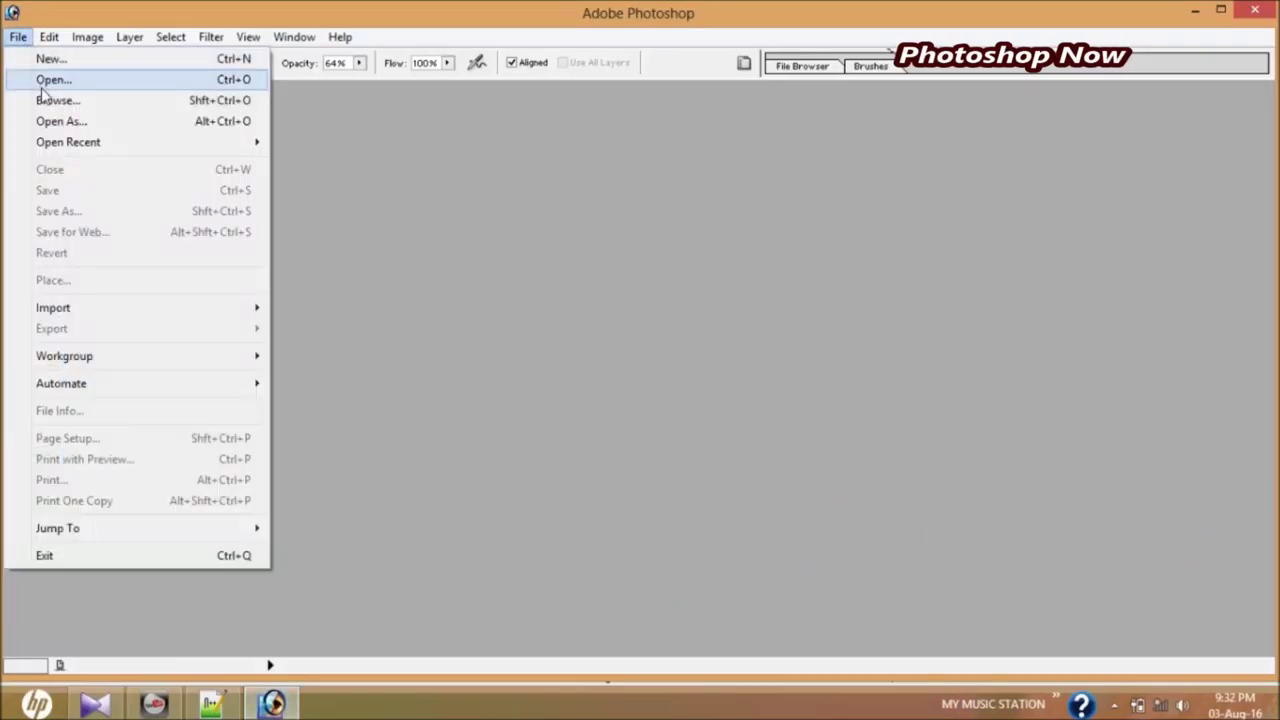
{"action": "left_click", "coordinate": [48, 80]}
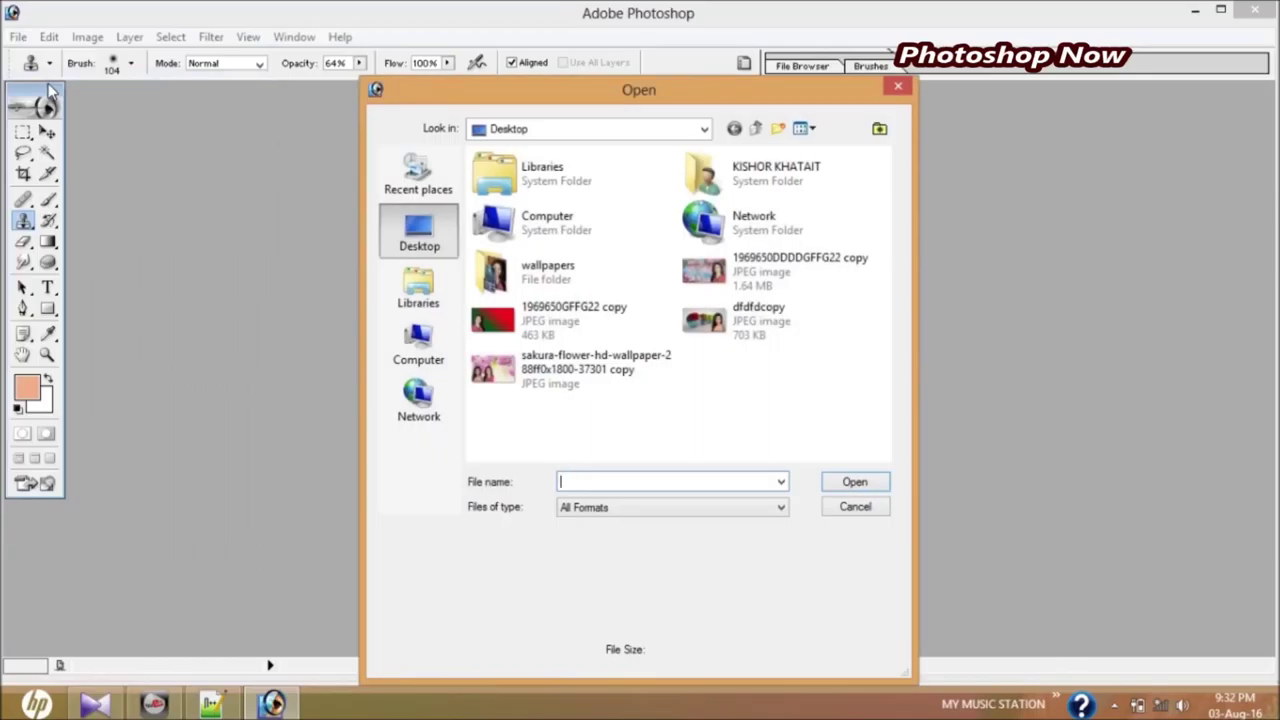
{"action": "left_click", "coordinate": [758, 338]}
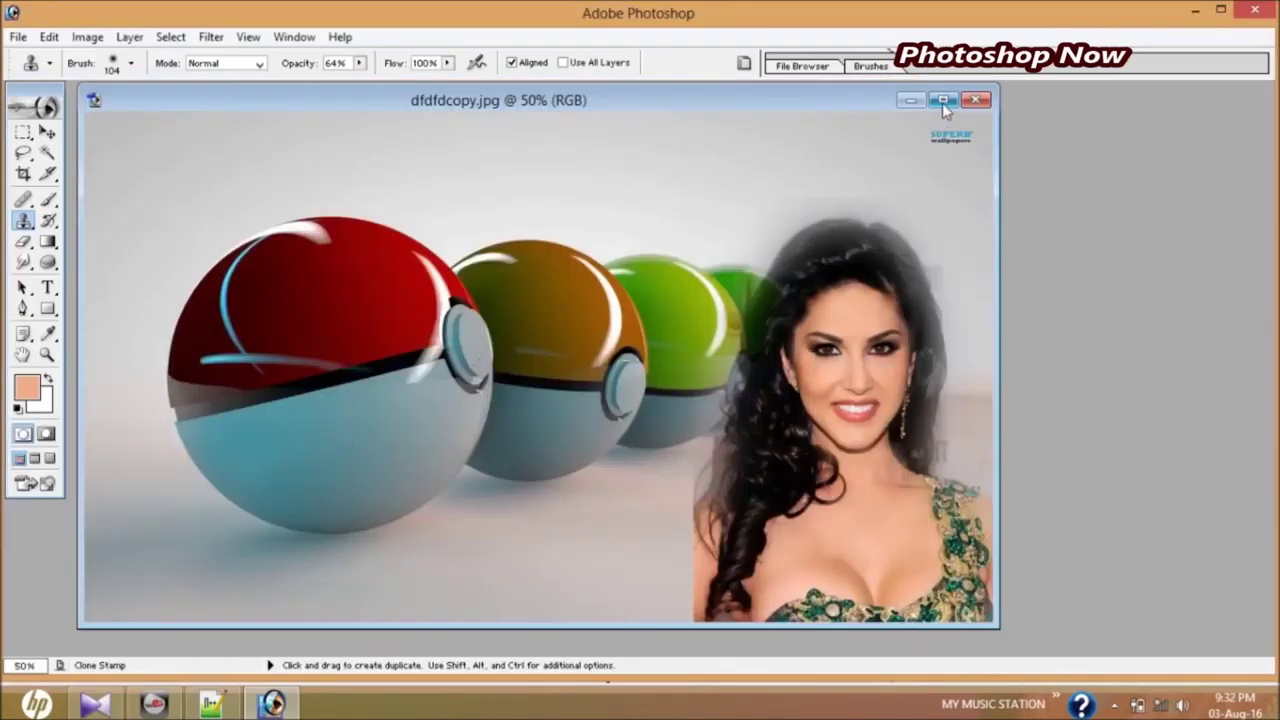
{"action": "left_click", "coordinate": [942, 101]}
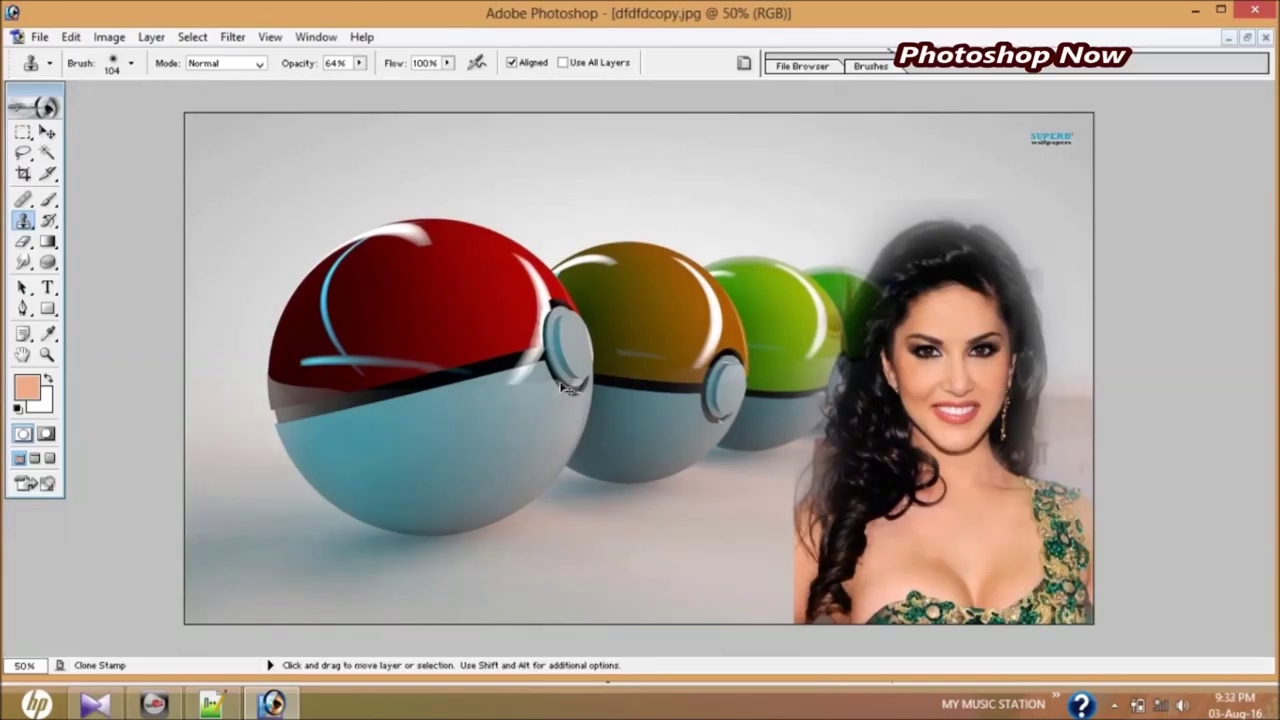
Step: Reselect the Clone Stamp, set its opacity to 17%, and bring up the Notepad++ notes
{"action": "key", "text": "ctrl+plus"}
{"action": "key", "text": "ctrl+plus"}
{"action": "key", "text": "ctrl+minus"}
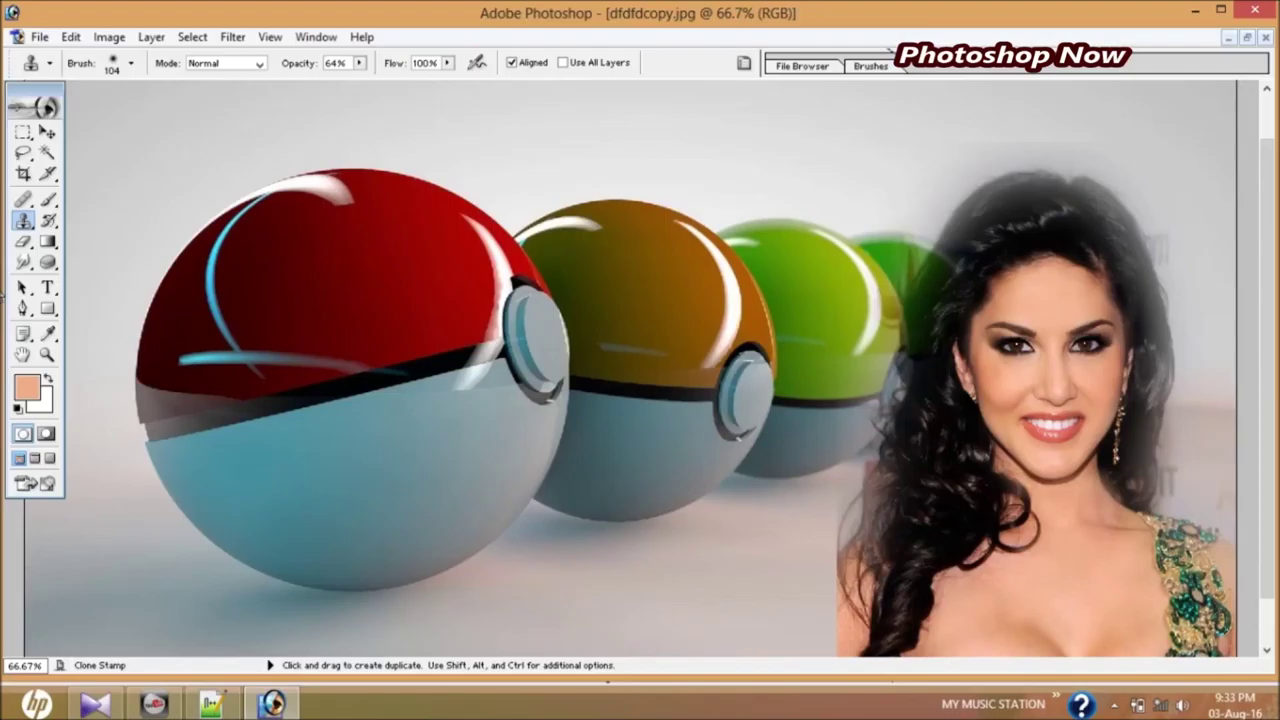
{"action": "left_click", "coordinate": [46, 137]}
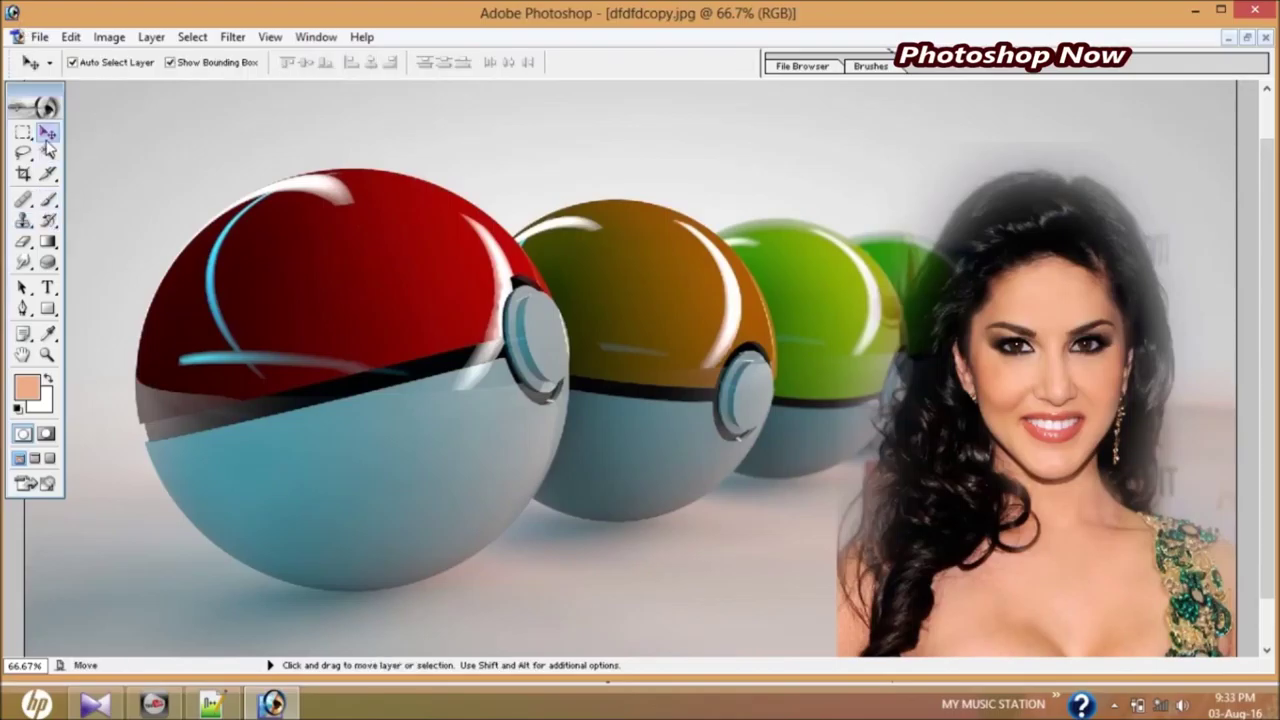
{"action": "left_click", "coordinate": [24, 221]}
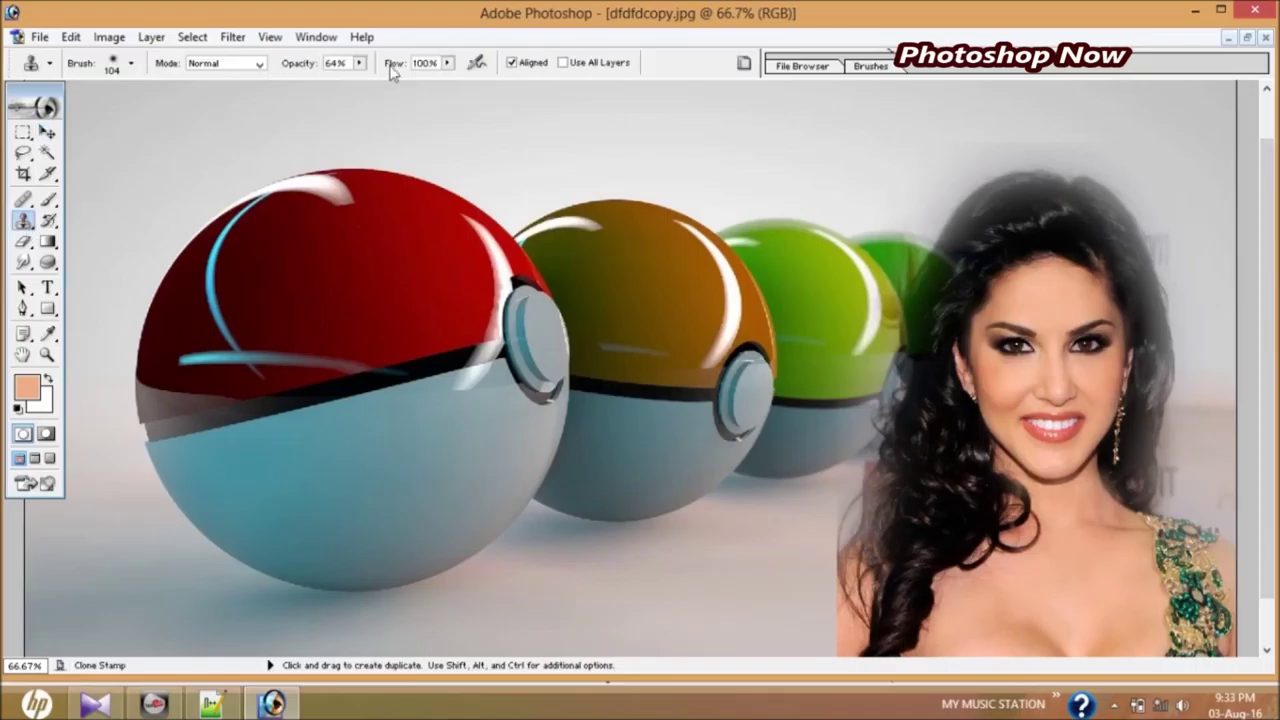
{"action": "left_click", "coordinate": [359, 63]}
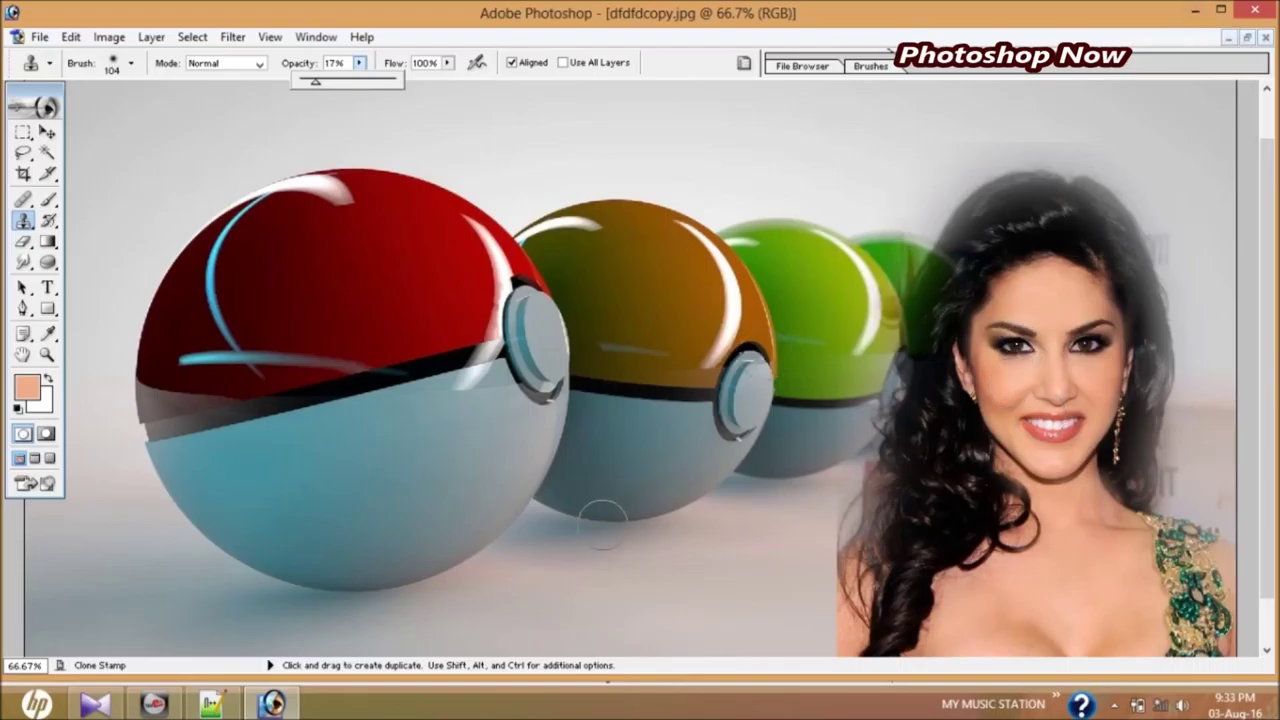
{"action": "left_click", "coordinate": [215, 704]}
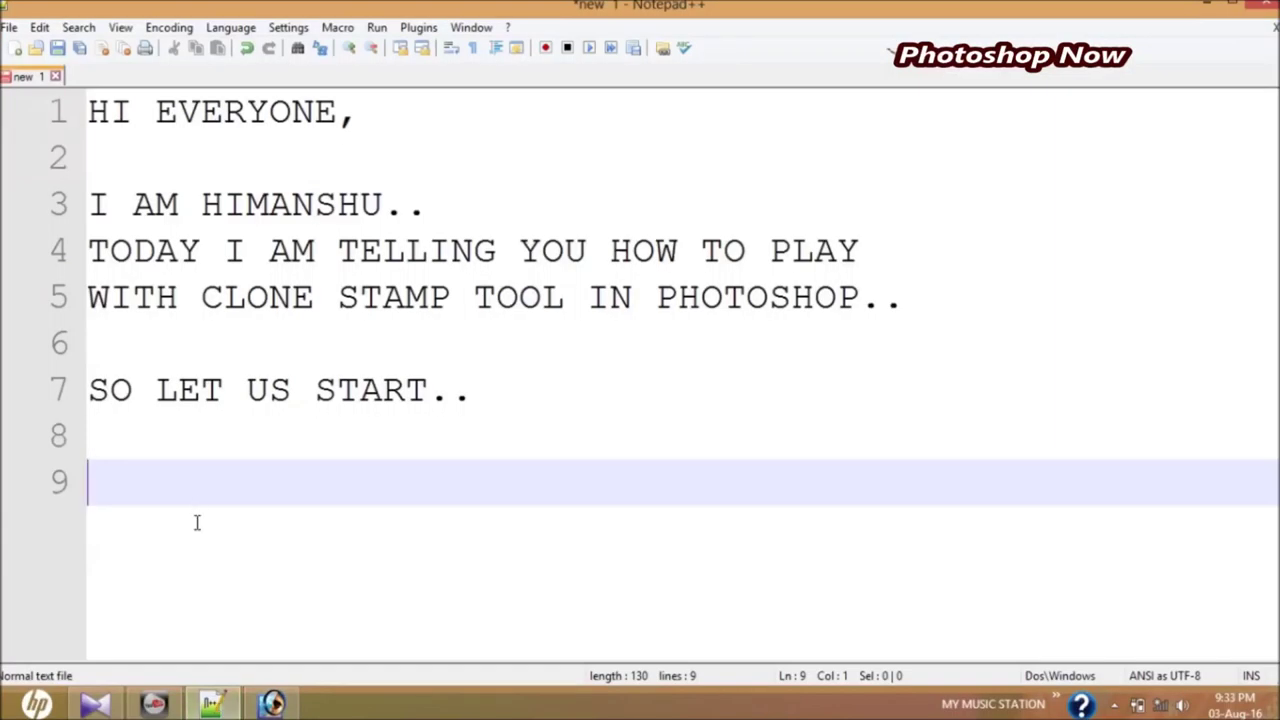
Step: Add the note 'usE ALT AND CLICK TO SELECT AREA...' with blank lines, then return to Photoshop
{"action": "key", "text": "Return"}
{"action": "key", "text": "Return"}
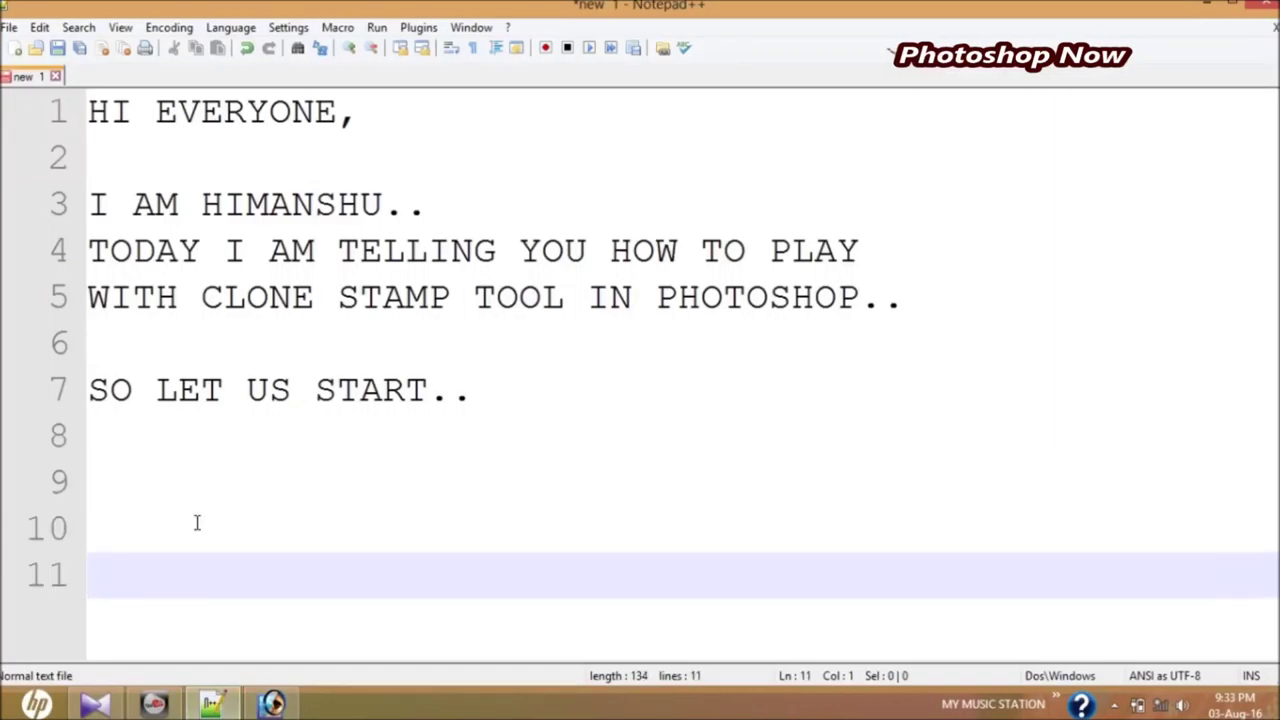
{"action": "type", "text": "us"}
{"action": "type", "text": "E "}
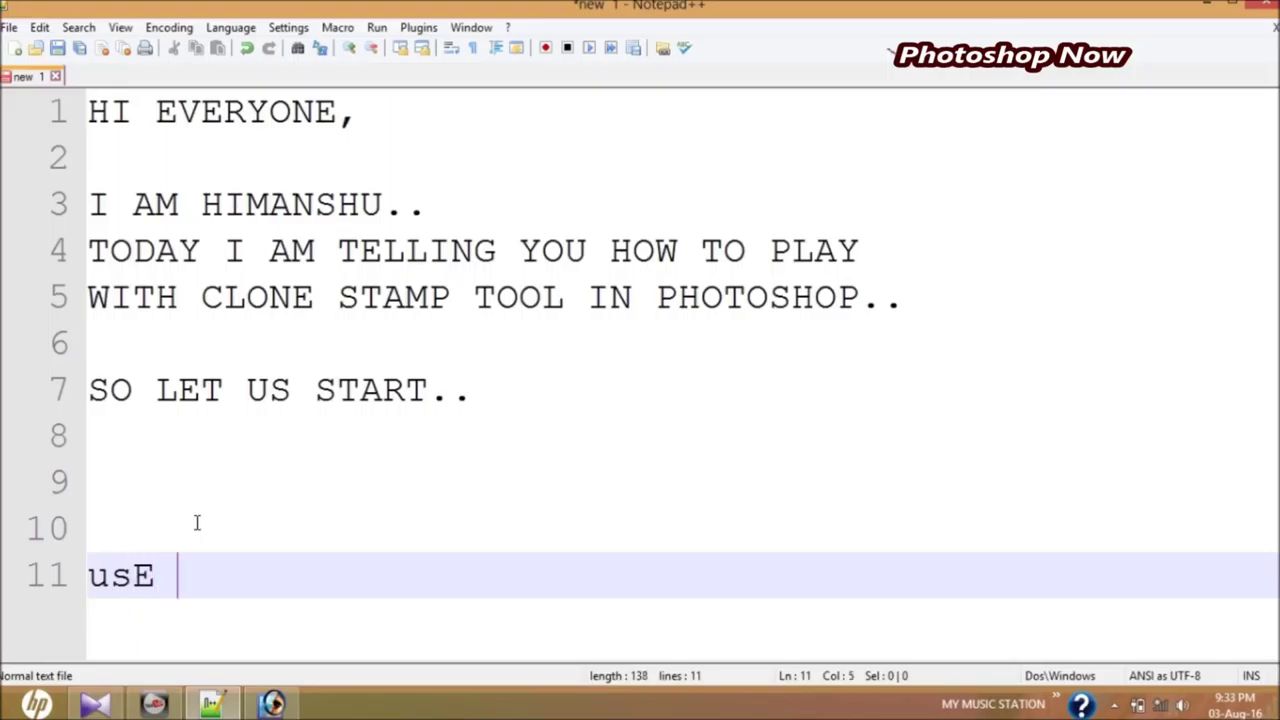
{"action": "type", "text": "AL"}
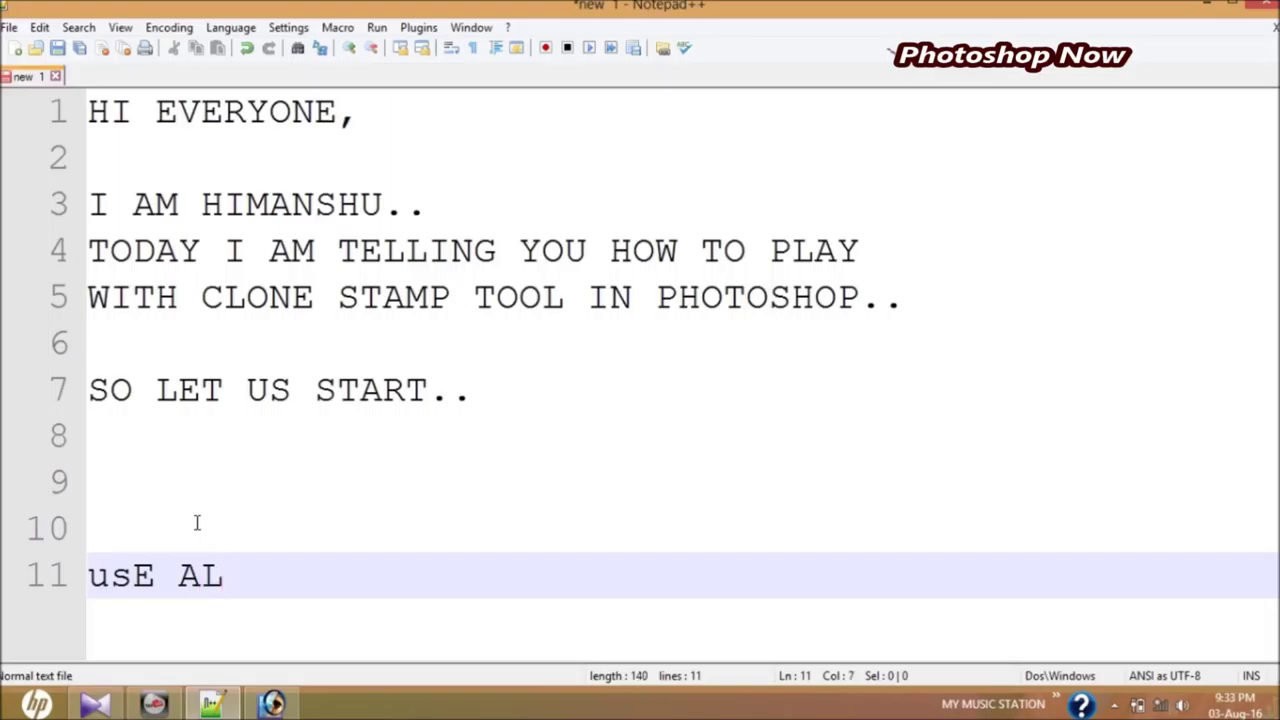
{"action": "type", "text": "T "}
{"action": "type", "text": "AND"}
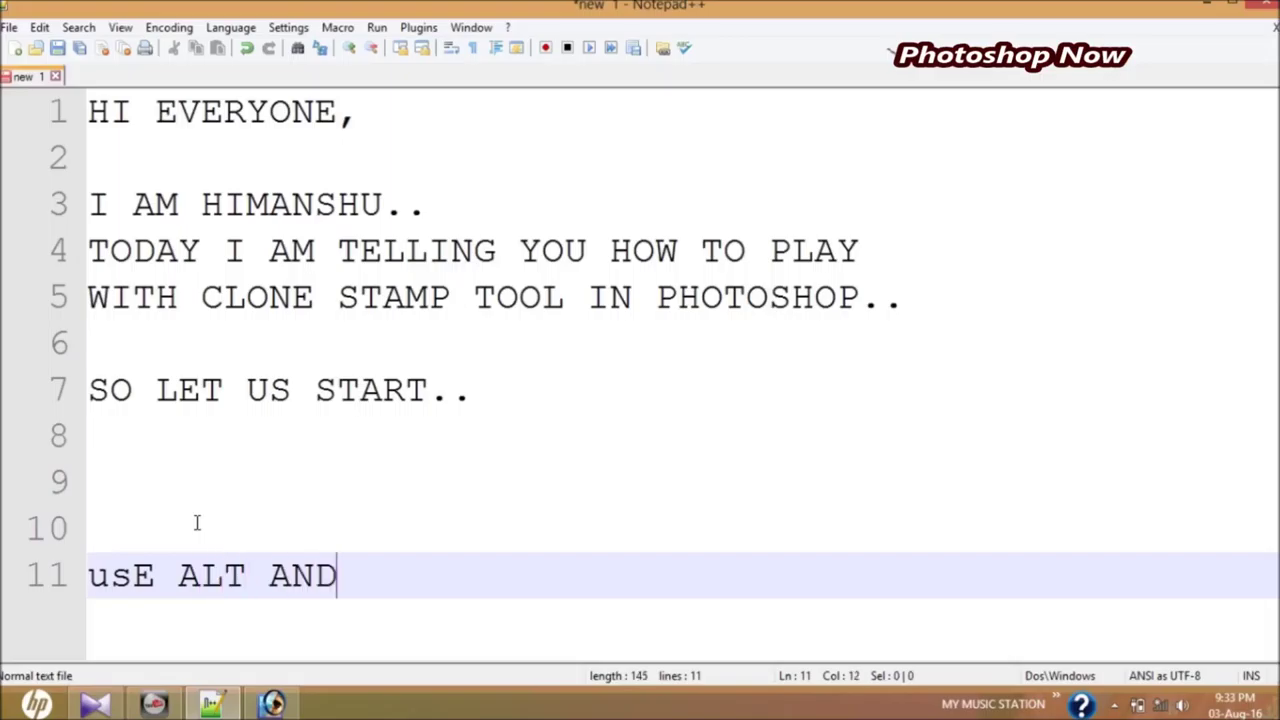
{"action": "type", "text": " CLIC"}
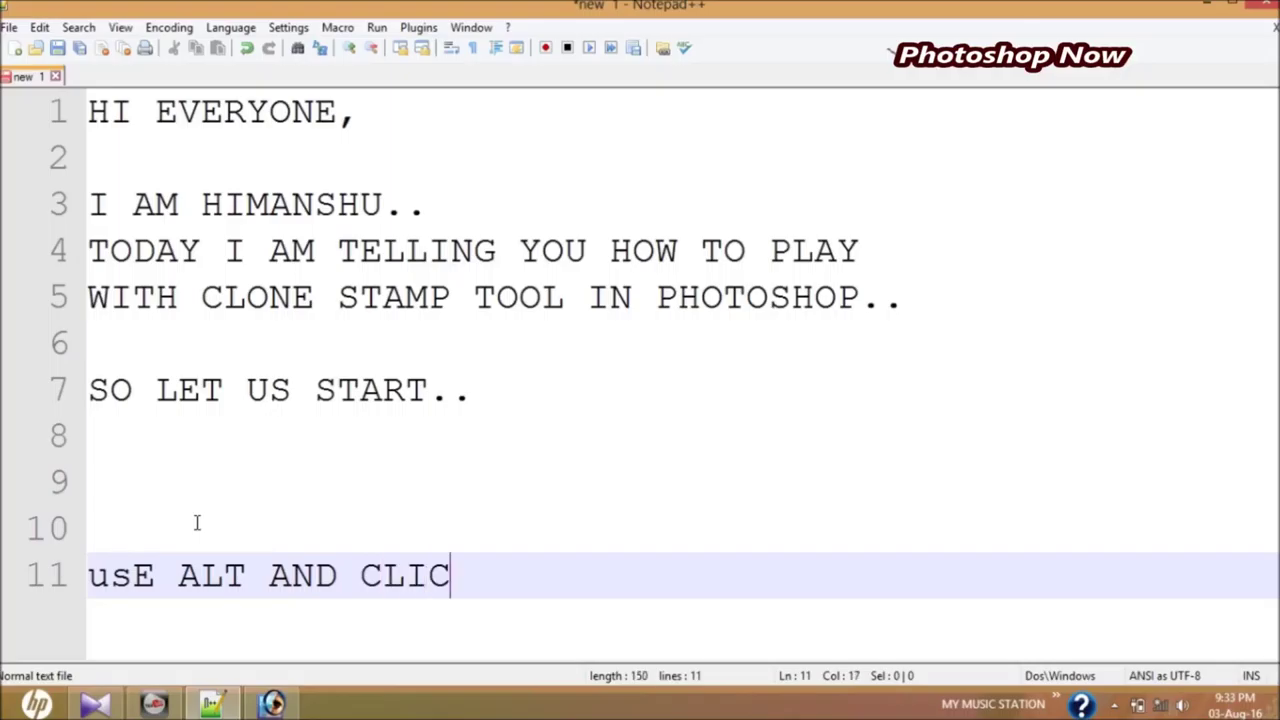
{"action": "type", "text": "K TO SELECT AR"}
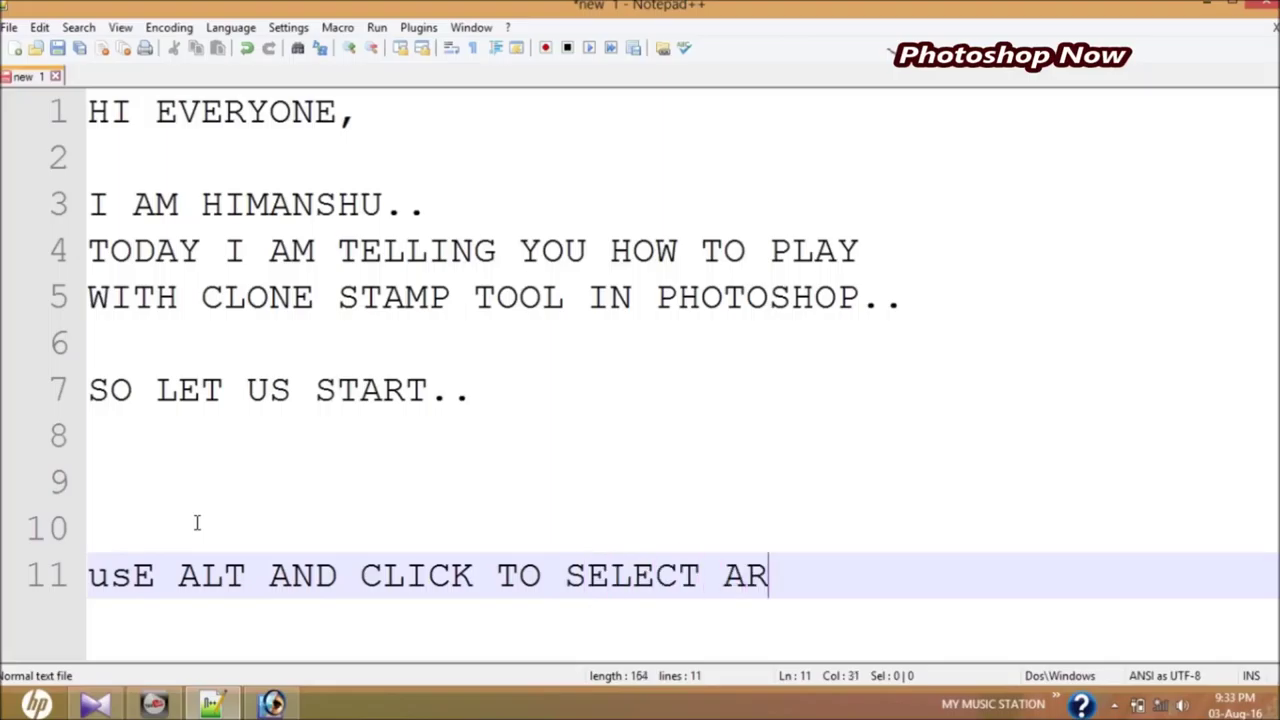
{"action": "type", "text": "EA..."}
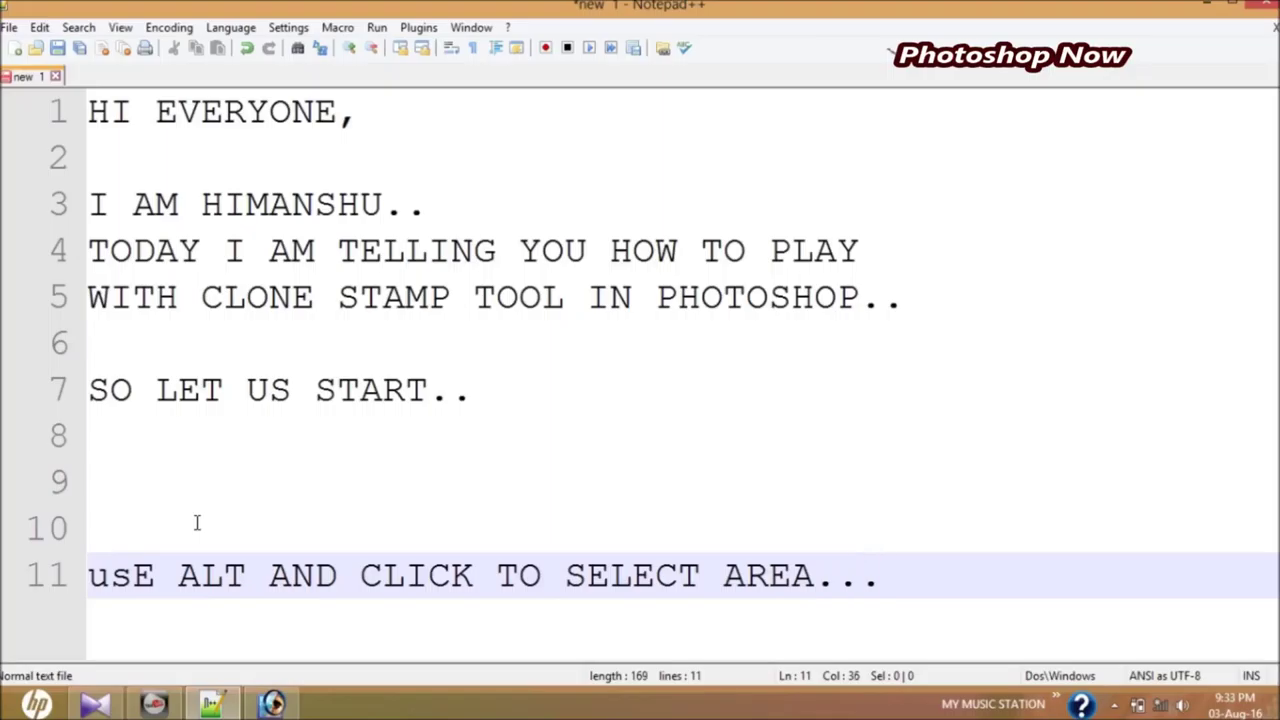
{"action": "key", "text": "Return"}
{"action": "key", "text": "Return"}
{"action": "key", "text": "Return"}
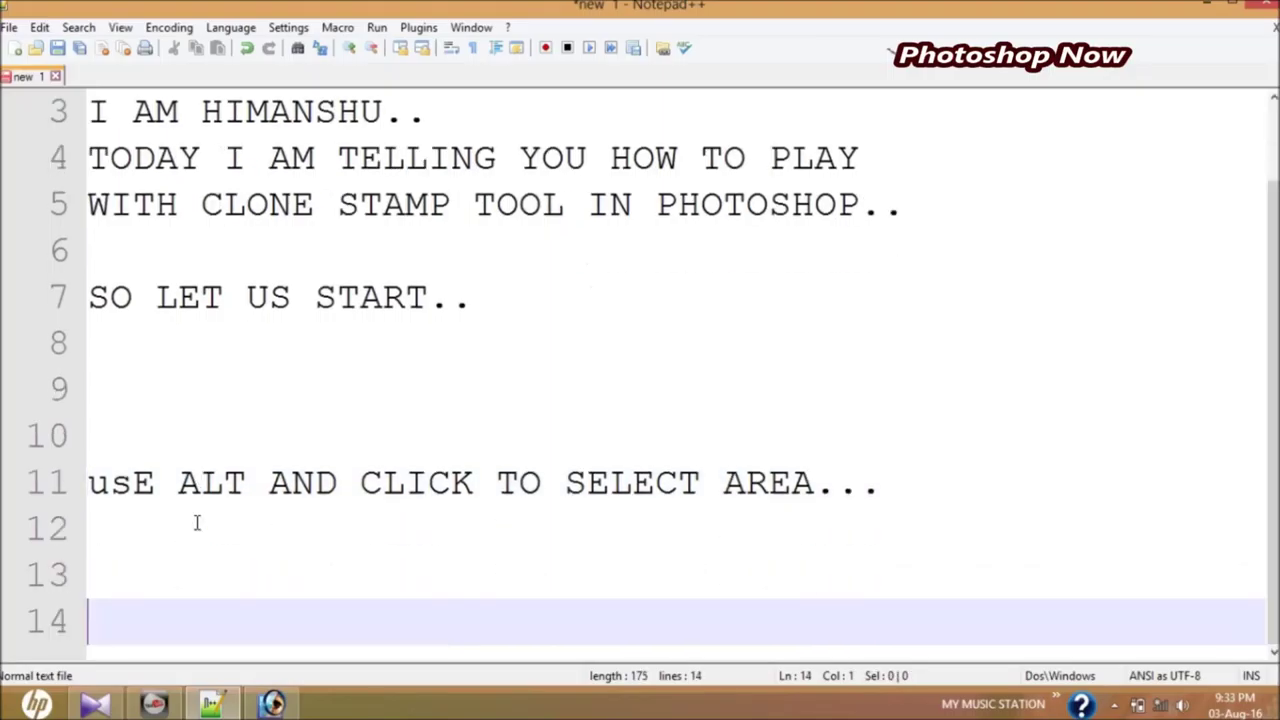
{"action": "left_click", "coordinate": [272, 703]}
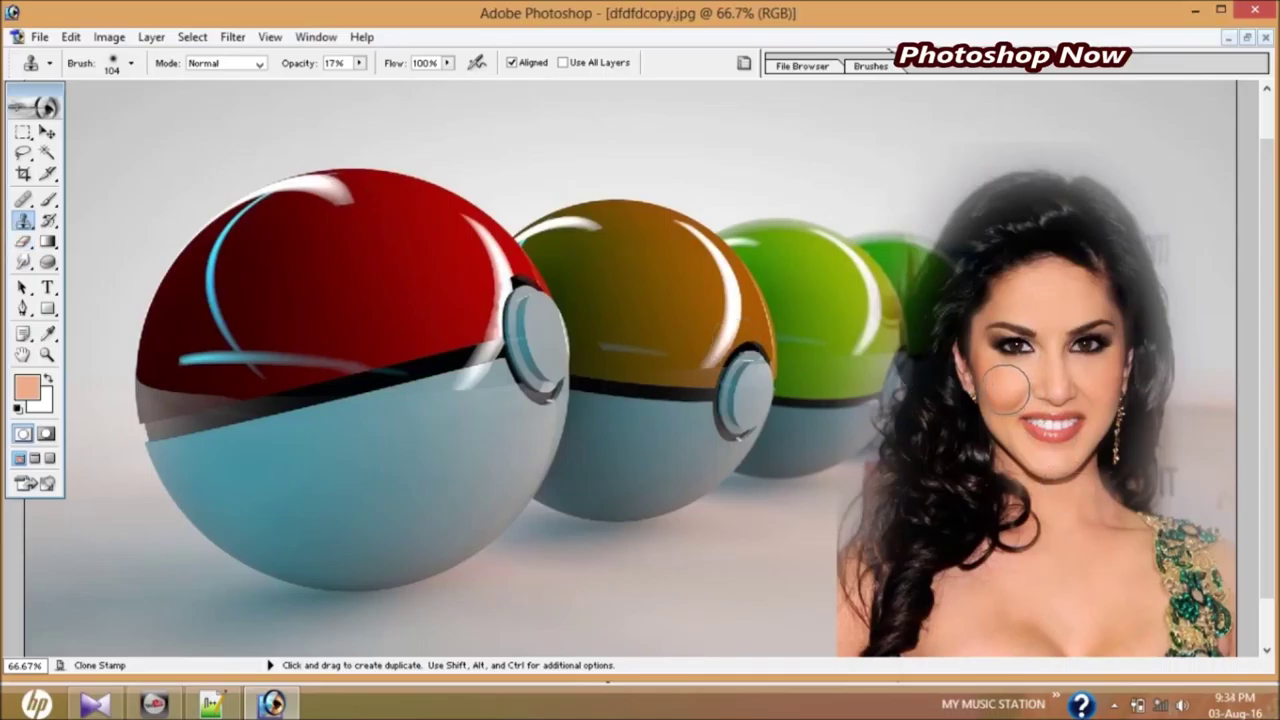
Step: Alt-click the woman's cheek as the clone source and paint a faint copy onto the red ball
{"action": "key", "text": "alt"}
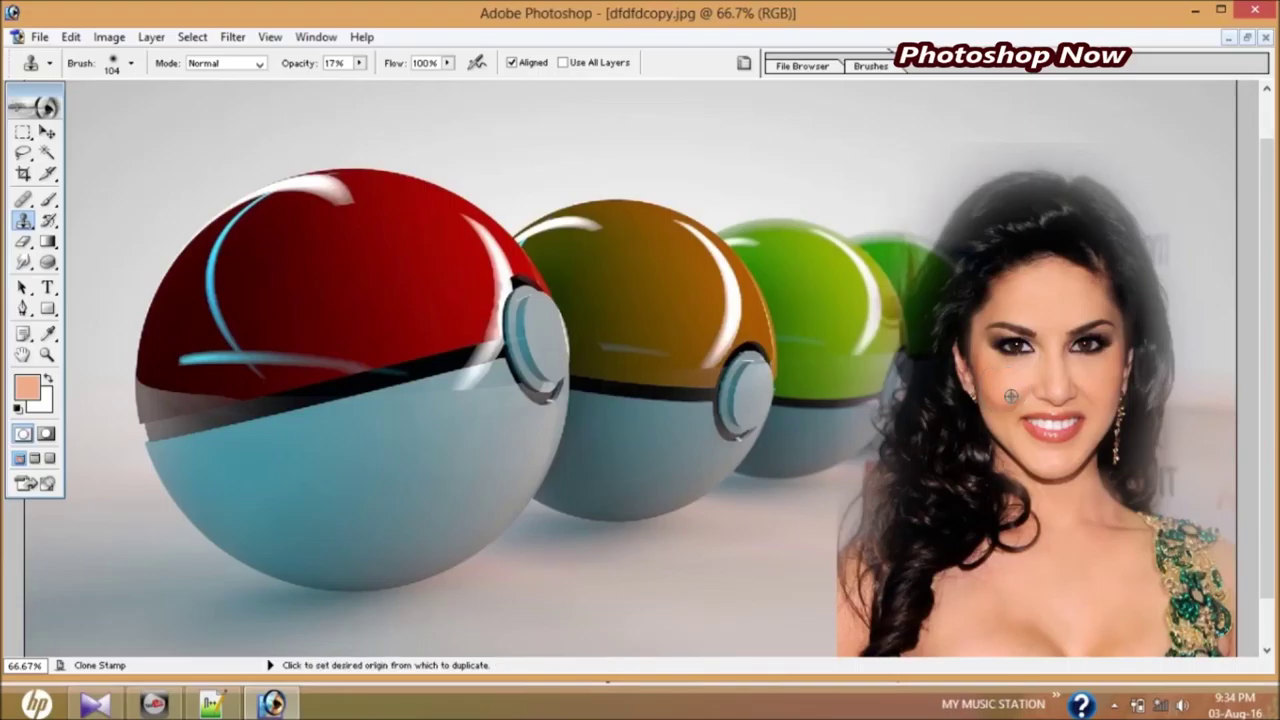
{"action": "left_click", "coordinate": [1011, 396], "text": "alt"}
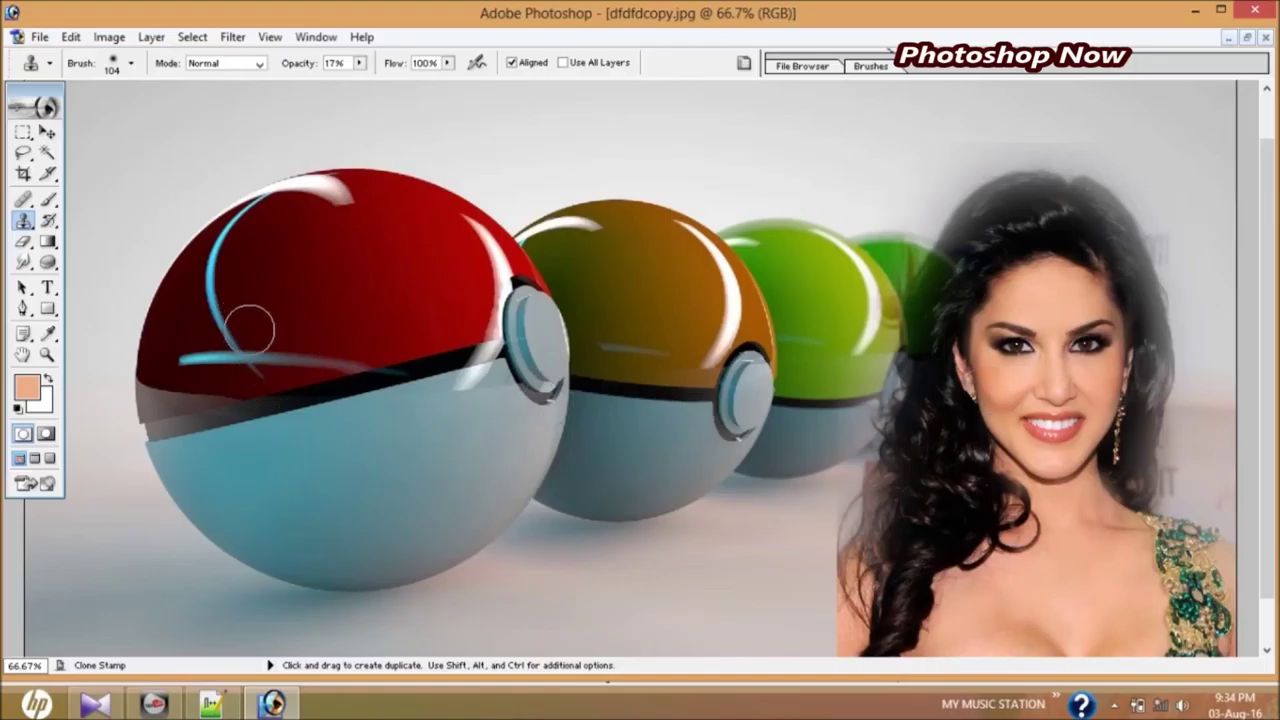
{"action": "mouse_move", "coordinate": [251, 330]}
{"action": "left_mouse_down"}
{"action": "mouse_move", "coordinate": [303, 401]}
{"action": "mouse_move", "coordinate": [406, 400]}
{"action": "mouse_move", "coordinate": [330, 290]}
{"action": "mouse_move", "coordinate": [265, 390]}
{"action": "mouse_move", "coordinate": [218, 365]}
{"action": "mouse_move", "coordinate": [226, 258]}
{"action": "mouse_move", "coordinate": [277, 257]}
{"action": "mouse_move", "coordinate": [300, 200]}
{"action": "mouse_move", "coordinate": [349, 242]}
{"action": "mouse_move", "coordinate": [354, 371]}
{"action": "mouse_move", "coordinate": [300, 400]}
{"action": "mouse_move", "coordinate": [268, 392]}
{"action": "mouse_move", "coordinate": [260, 467]}
{"action": "mouse_move", "coordinate": [320, 516]}
{"action": "mouse_move", "coordinate": [381, 521]}
{"action": "mouse_move", "coordinate": [275, 508]}
{"action": "left_mouse_up"}
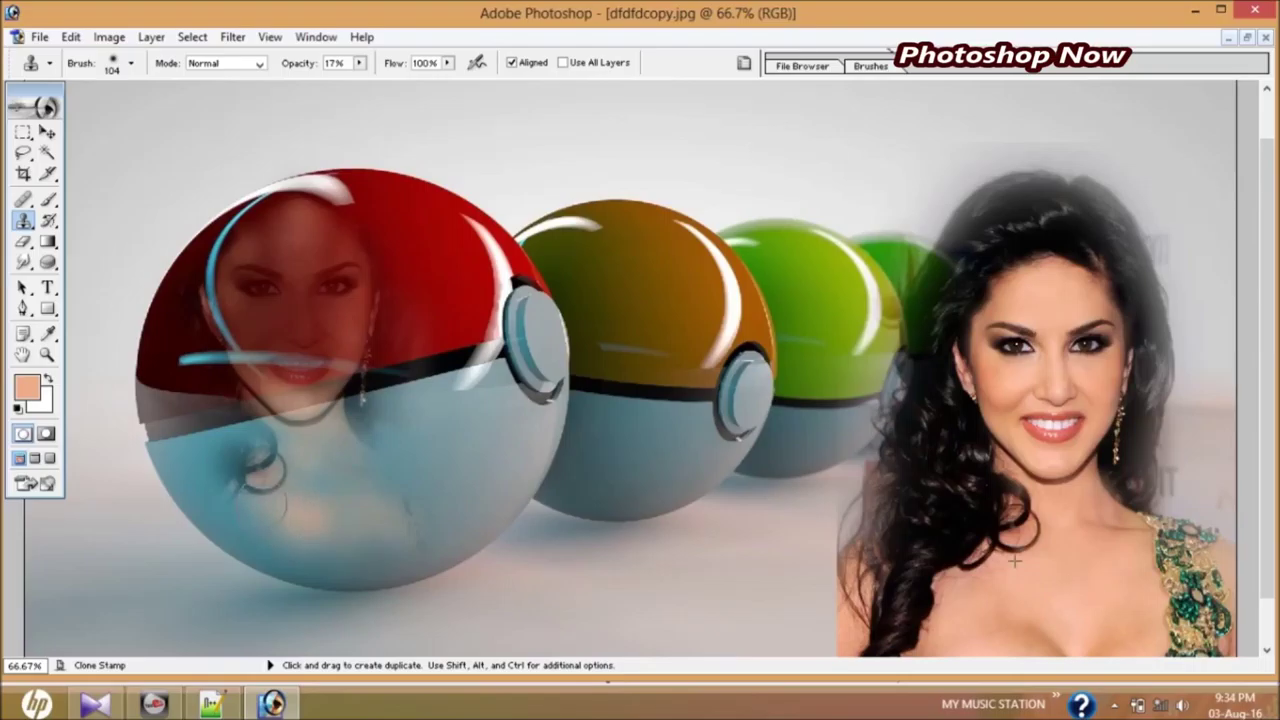
Step: Enlarge the brush to 251 px and paint the woman's face and hair across the red ball
{"action": "left_click", "coordinate": [131, 63]}
{"action": "left_click_drag", "start_coordinate": [150, 118], "coordinate": [165, 114]}
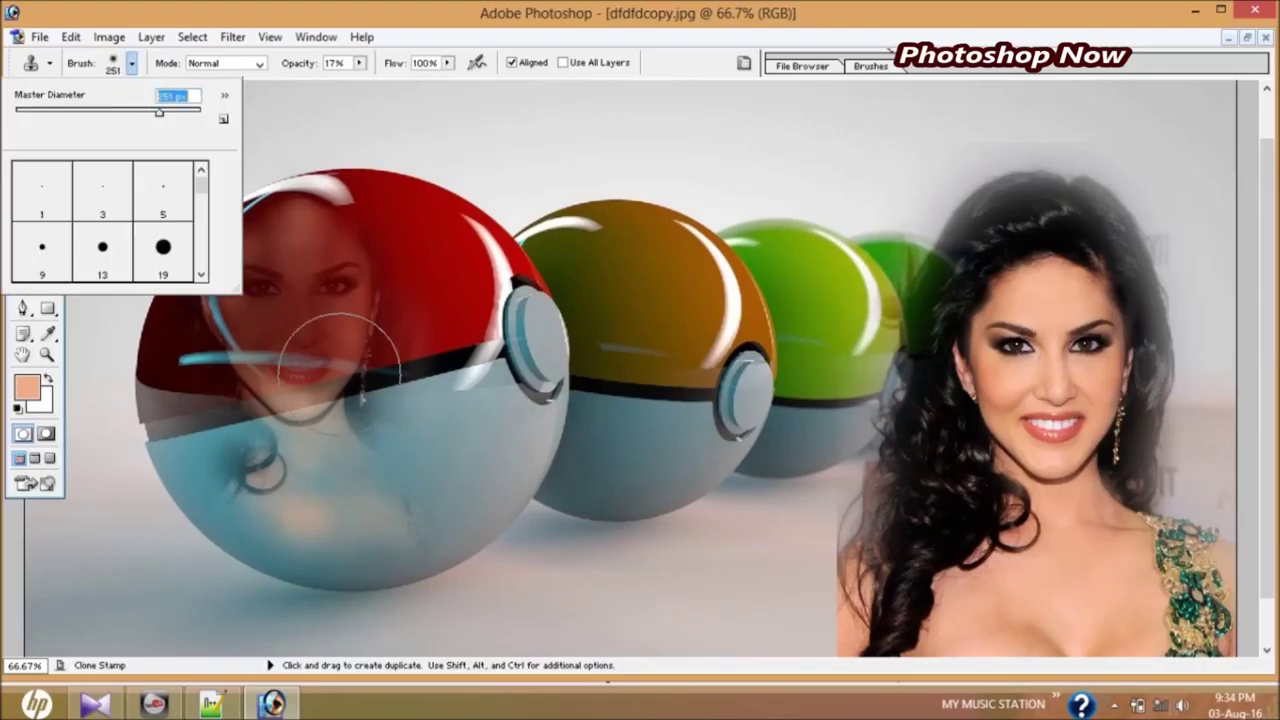
{"action": "left_click", "coordinate": [300, 340]}
{"action": "mouse_move", "coordinate": [230, 380]}
{"action": "left_mouse_down"}
{"action": "mouse_move", "coordinate": [305, 460]}
{"action": "mouse_move", "coordinate": [352, 292]}
{"action": "mouse_move", "coordinate": [390, 345]}
{"action": "mouse_move", "coordinate": [250, 410]}
{"action": "mouse_move", "coordinate": [211, 327]}
{"action": "mouse_move", "coordinate": [215, 290]}
{"action": "mouse_move", "coordinate": [255, 245]}
{"action": "mouse_move", "coordinate": [245, 250]}
{"action": "mouse_move", "coordinate": [298, 242]}
{"action": "mouse_move", "coordinate": [315, 224]}
{"action": "mouse_move", "coordinate": [328, 234]}
{"action": "mouse_move", "coordinate": [250, 228]}
{"action": "mouse_move", "coordinate": [245, 270]}
{"action": "mouse_move", "coordinate": [299, 245]}
{"action": "mouse_move", "coordinate": [255, 360]}
{"action": "mouse_move", "coordinate": [305, 470]}
{"action": "mouse_move", "coordinate": [215, 445]}
{"action": "mouse_move", "coordinate": [192, 392]}
{"action": "mouse_move", "coordinate": [186, 355]}
{"action": "mouse_move", "coordinate": [265, 280]}
{"action": "mouse_move", "coordinate": [320, 300]}
{"action": "mouse_move", "coordinate": [360, 420]}
{"action": "mouse_move", "coordinate": [319, 486]}
{"action": "mouse_move", "coordinate": [300, 490]}
{"action": "mouse_move", "coordinate": [399, 513]}
{"action": "mouse_move", "coordinate": [343, 486]}
{"action": "mouse_move", "coordinate": [329, 500]}
{"action": "mouse_move", "coordinate": [253, 480]}
{"action": "mouse_move", "coordinate": [234, 457]}
{"action": "mouse_move", "coordinate": [223, 414]}
{"action": "mouse_move", "coordinate": [297, 330]}
{"action": "left_mouse_up"}
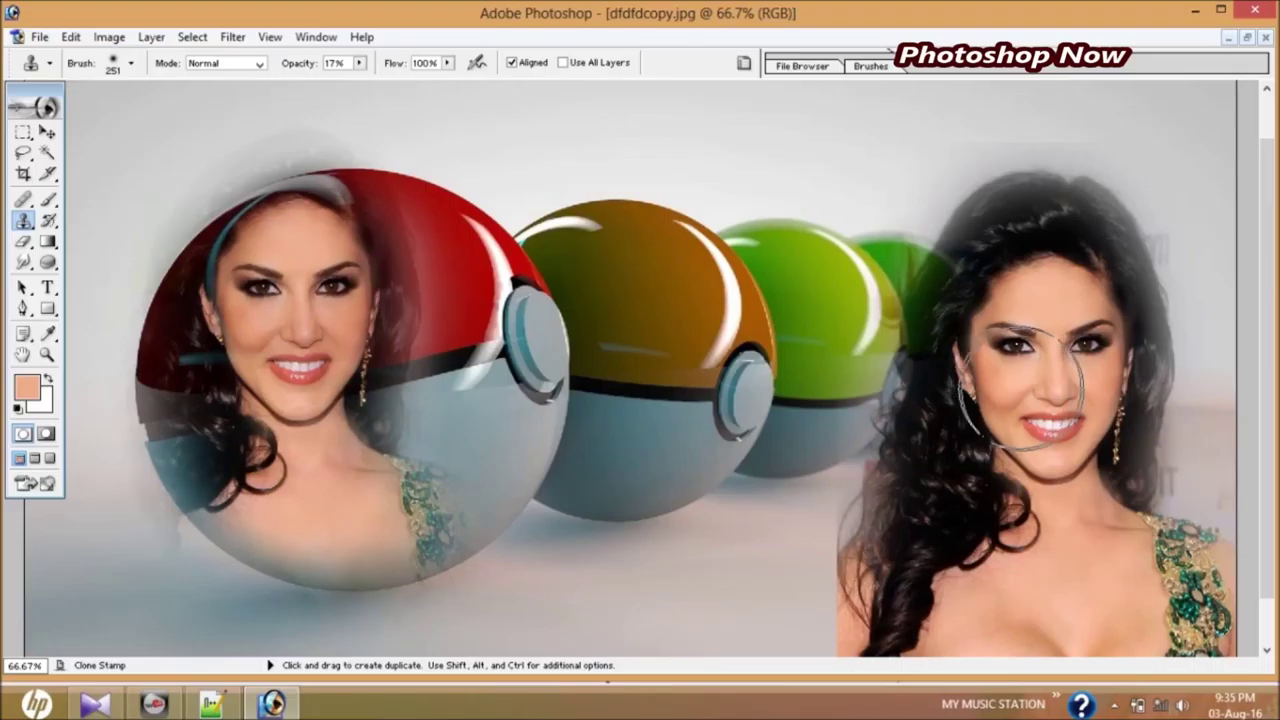
{"action": "key", "text": "alt"}
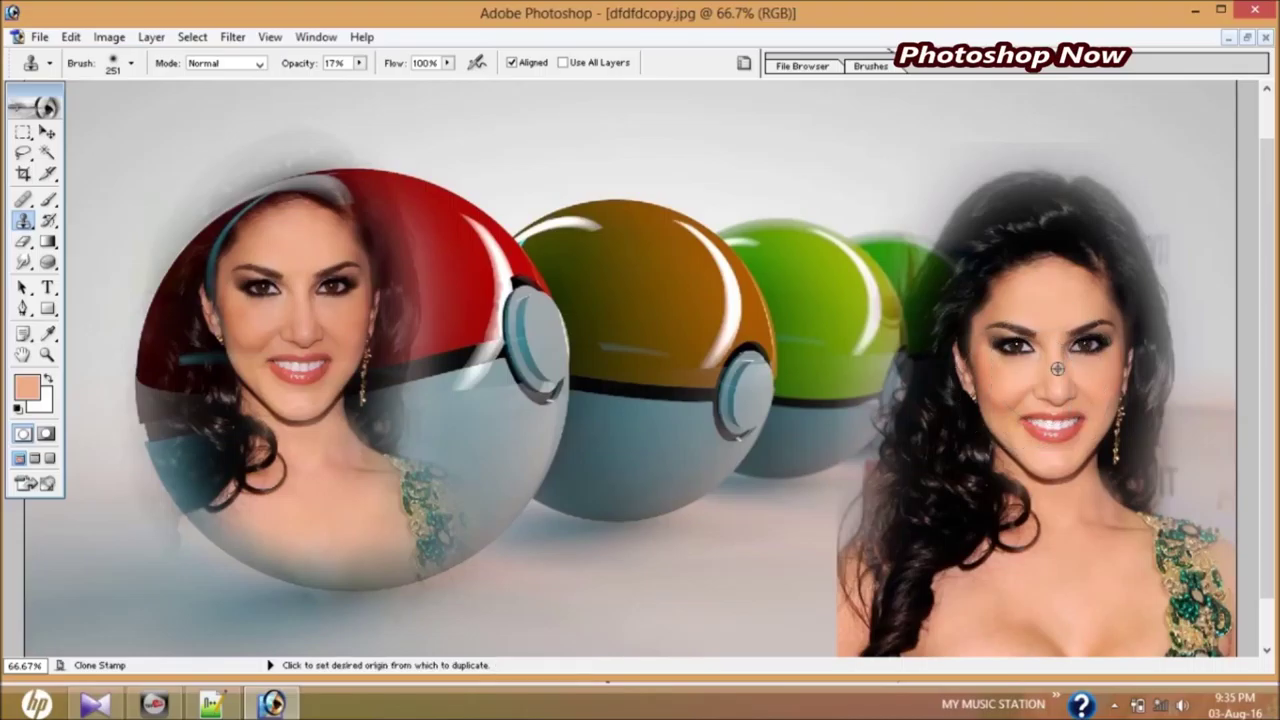
Step: Set the woman's face as clone source and paint her face and hair onto the orange ball
{"action": "left_click", "coordinate": [1057, 369], "text": "alt"}
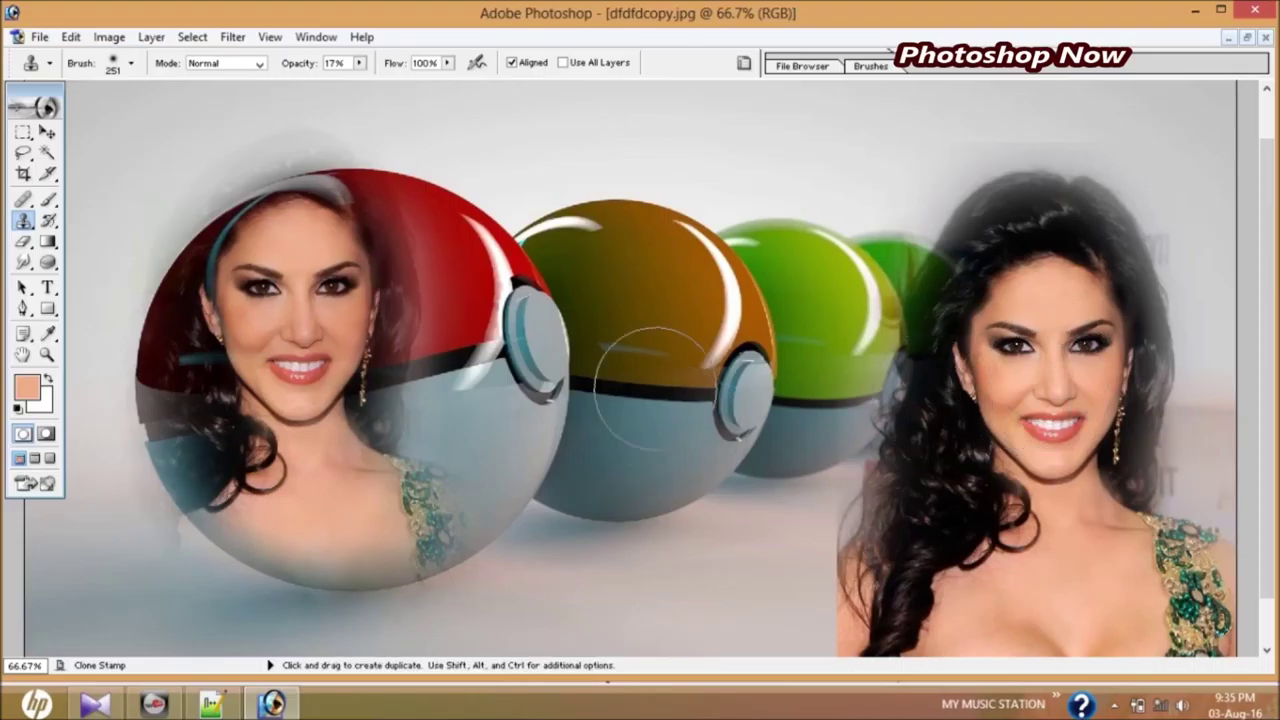
{"action": "left_click_drag", "start_coordinate": [650, 370], "coordinate": [646, 363]}
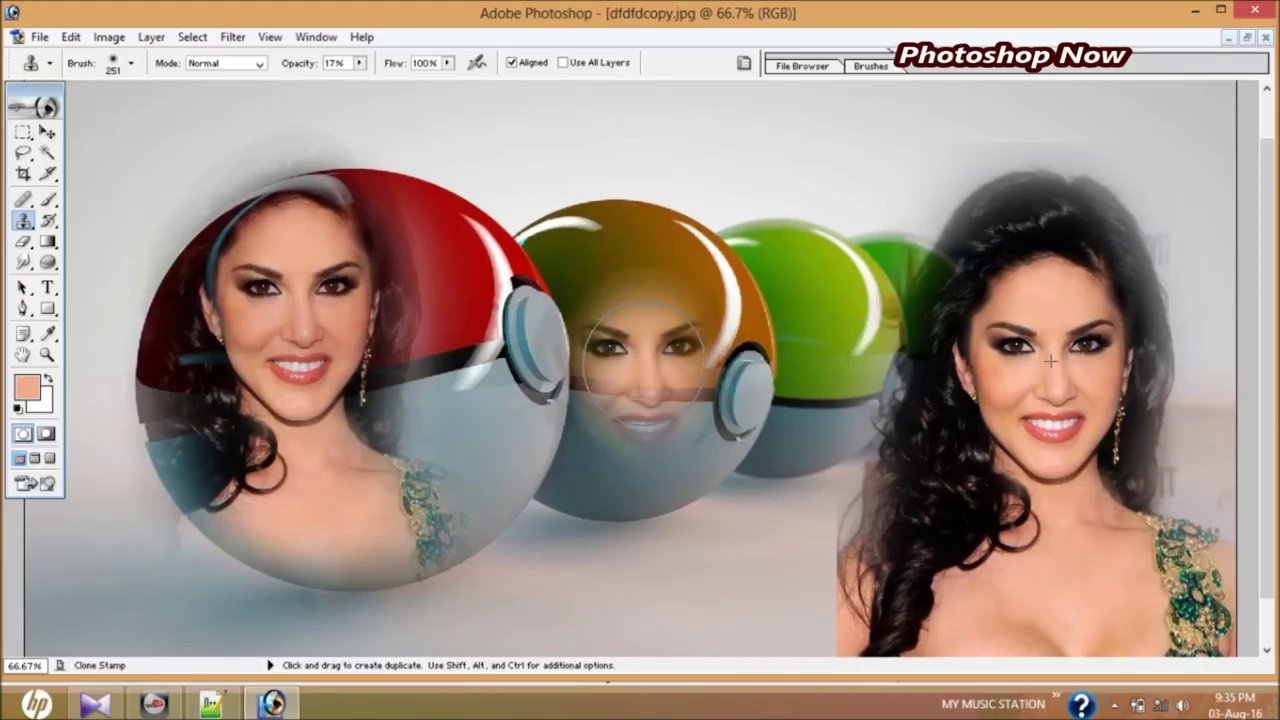
{"action": "mouse_move", "coordinate": [644, 358]}
{"action": "left_mouse_down"}
{"action": "mouse_move", "coordinate": [628, 342]}
{"action": "mouse_move", "coordinate": [611, 352]}
{"action": "mouse_move", "coordinate": [640, 352]}
{"action": "mouse_move", "coordinate": [656, 385]}
{"action": "mouse_move", "coordinate": [671, 370]}
{"action": "mouse_move", "coordinate": [650, 330]}
{"action": "mouse_move", "coordinate": [690, 310]}
{"action": "mouse_move", "coordinate": [640, 260]}
{"action": "mouse_move", "coordinate": [575, 290]}
{"action": "mouse_move", "coordinate": [625, 345]}
{"action": "mouse_move", "coordinate": [600, 420]}
{"action": "mouse_move", "coordinate": [632, 430]}
{"action": "mouse_move", "coordinate": [650, 385]}
{"action": "mouse_move", "coordinate": [615, 370]}
{"action": "mouse_move", "coordinate": [588, 290]}
{"action": "mouse_move", "coordinate": [568, 272]}
{"action": "mouse_move", "coordinate": [575, 258]}
{"action": "mouse_move", "coordinate": [610, 300]}
{"action": "mouse_move", "coordinate": [630, 370]}
{"action": "mouse_move", "coordinate": [668, 314]}
{"action": "left_mouse_up"}
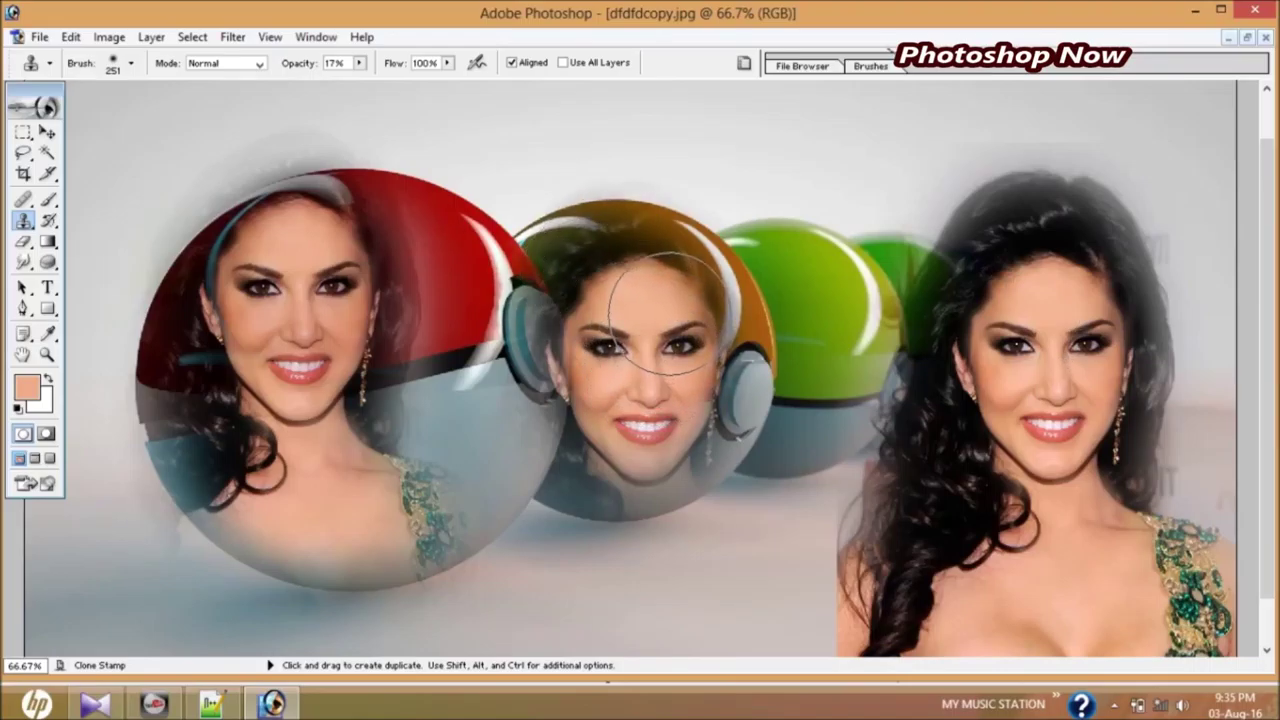
Step: Resample the woman's face and paint her eyes, nose and lower face into the green ball
{"action": "left_click", "coordinate": [1060, 370], "text": "alt"}
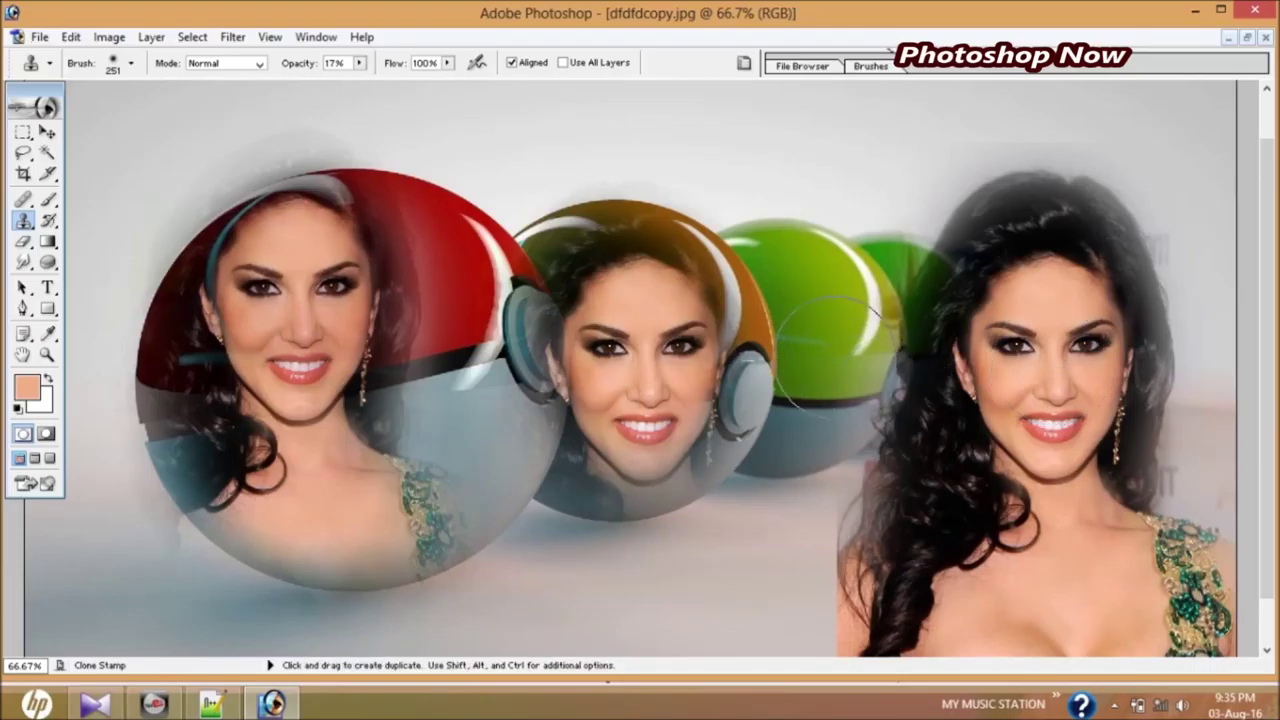
{"action": "mouse_move", "coordinate": [822, 345]}
{"action": "left_mouse_down"}
{"action": "mouse_move", "coordinate": [808, 320]}
{"action": "mouse_move", "coordinate": [818, 338]}
{"action": "left_mouse_up"}
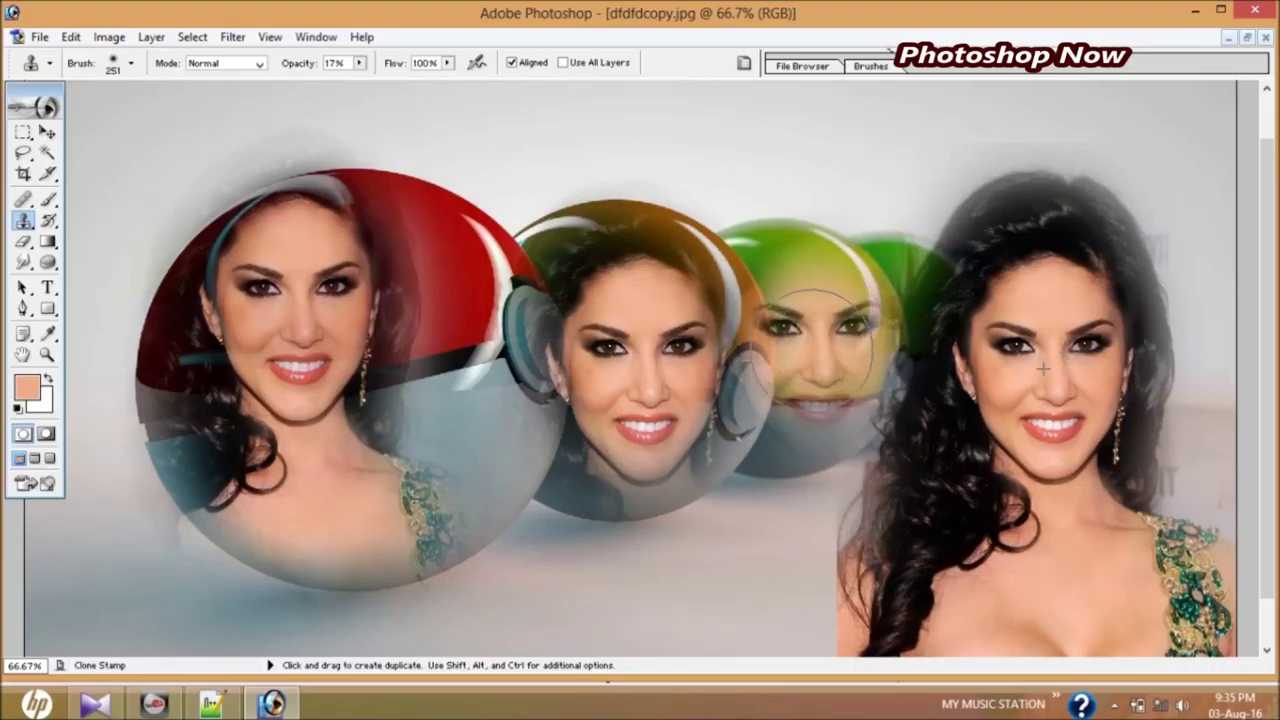
{"action": "left_click_drag", "start_coordinate": [820, 335], "coordinate": [790, 282]}
{"action": "left_click_drag", "start_coordinate": [795, 285], "coordinate": [819, 397]}
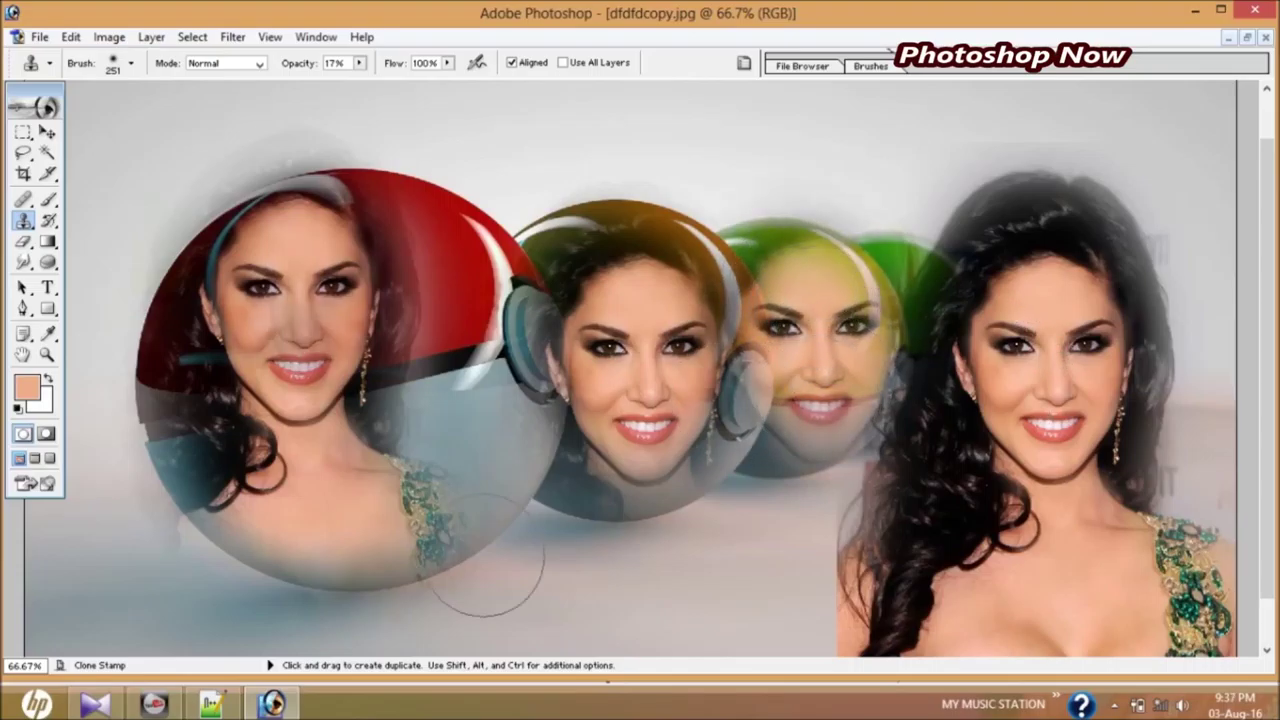
Step: Save the image as the JPEG dfdfddsdsddscopy.jpg, accepting the default JPEG options
{"action": "left_click", "coordinate": [40, 37]}
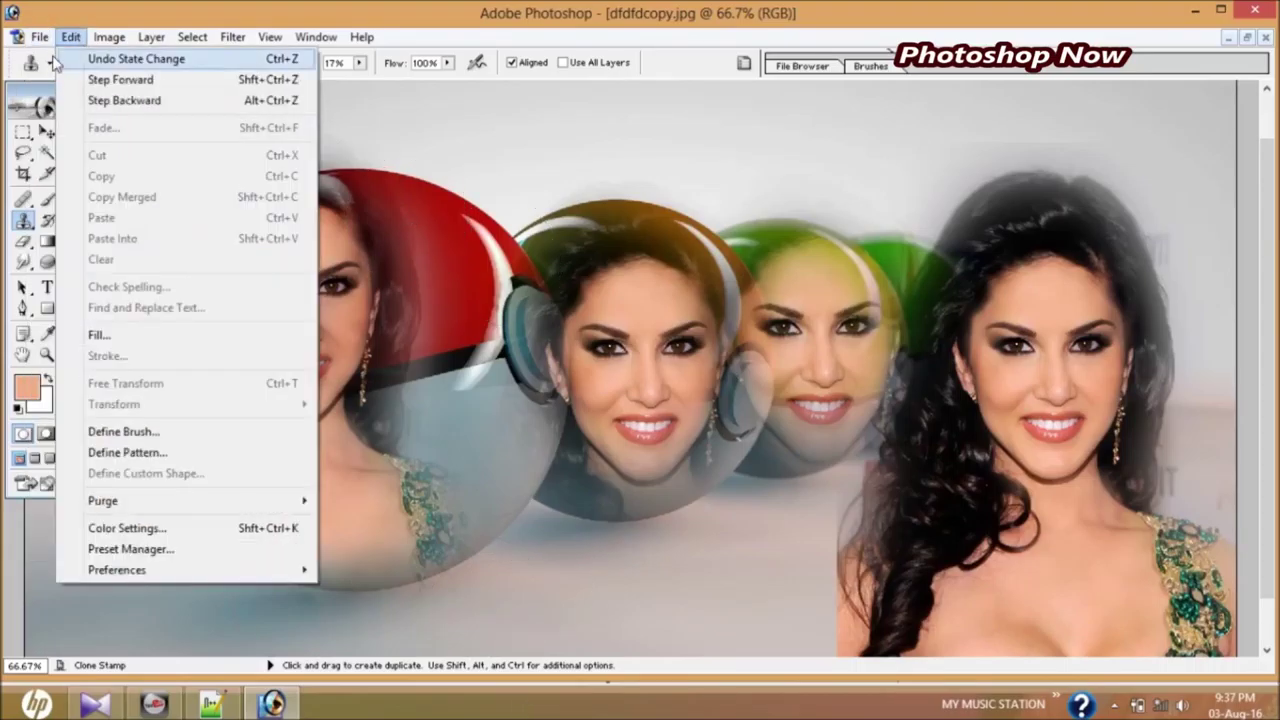
{"action": "left_click", "coordinate": [86, 213]}
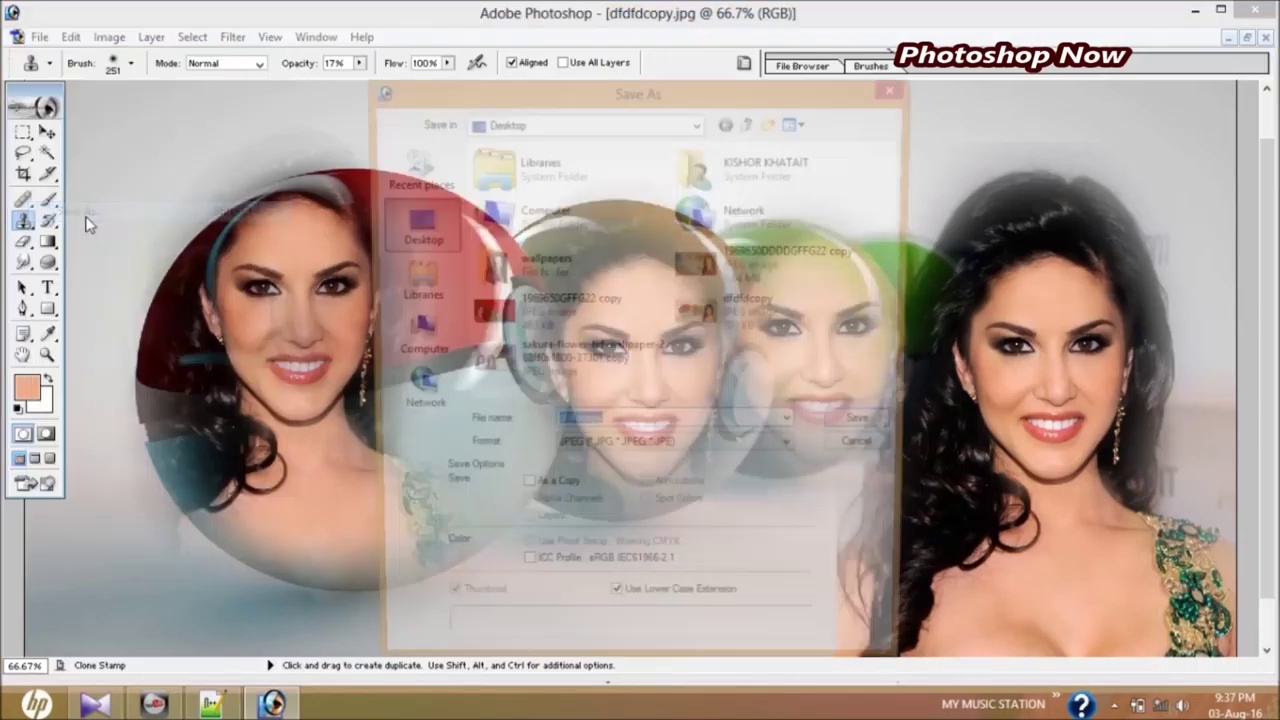
{"action": "left_click", "coordinate": [586, 428]}
{"action": "type", "text": "dsdsdds"}
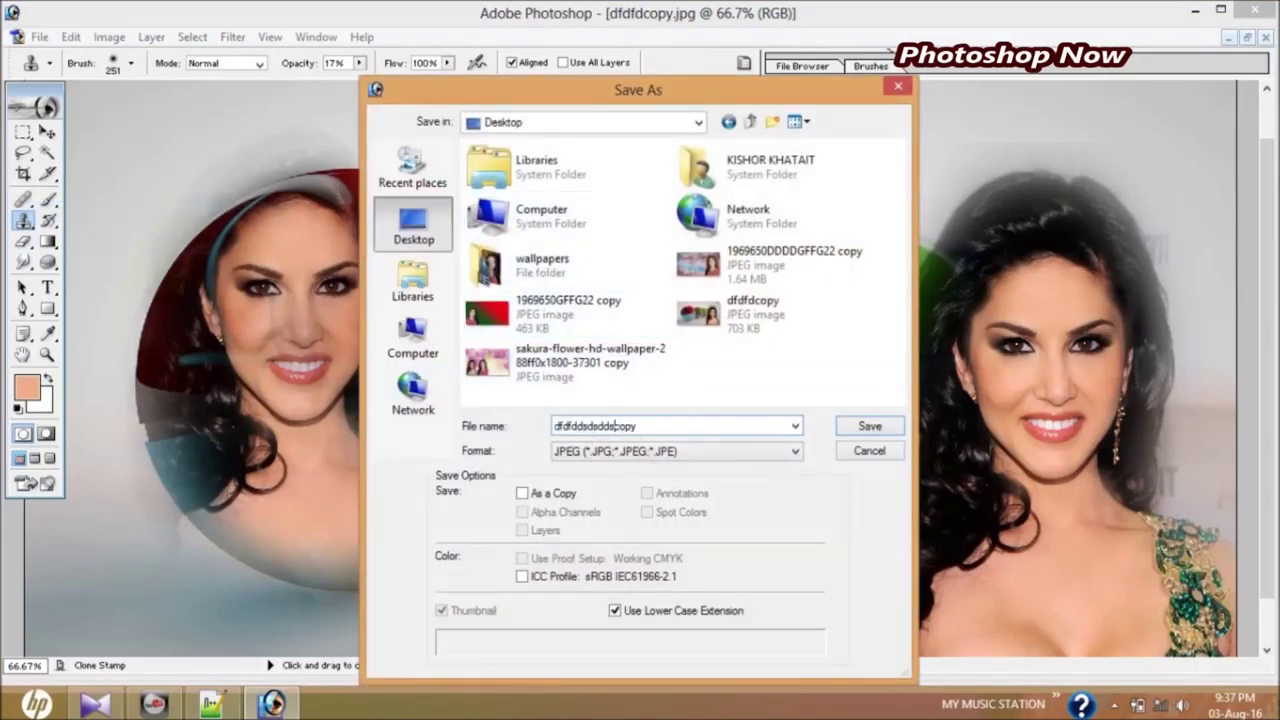
{"action": "key", "text": "Return"}
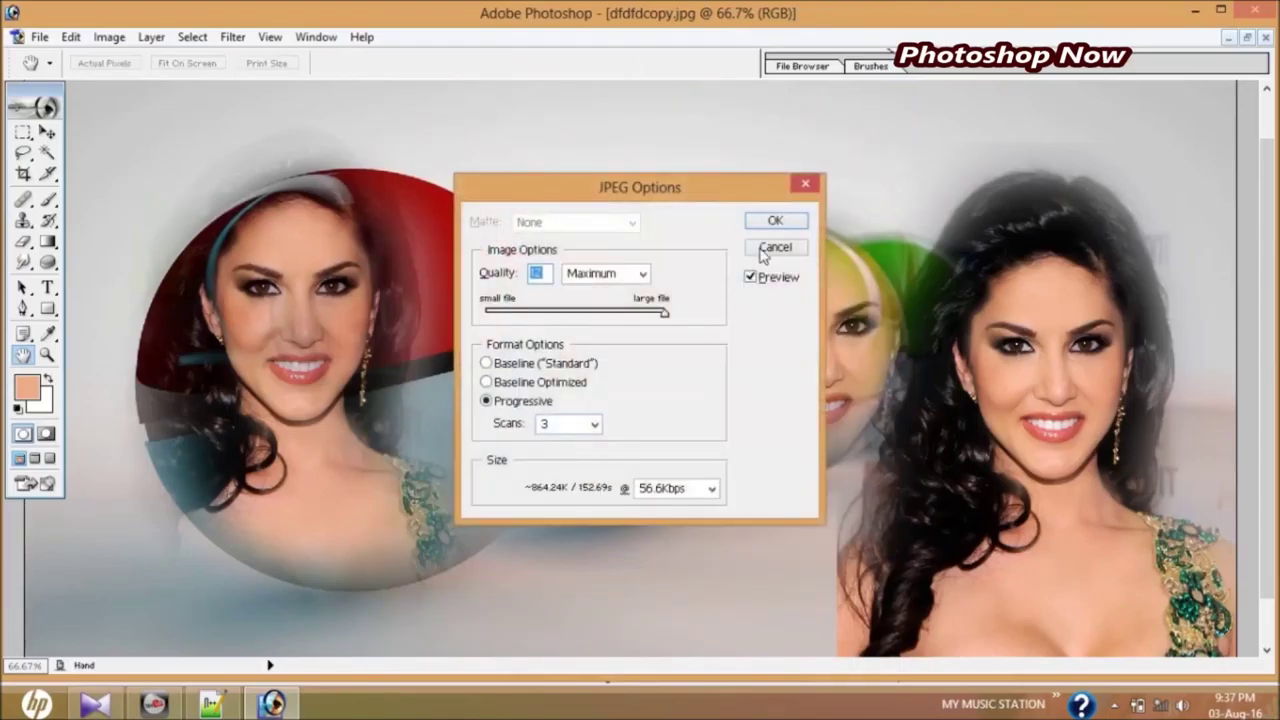
{"action": "left_click", "coordinate": [775, 221]}
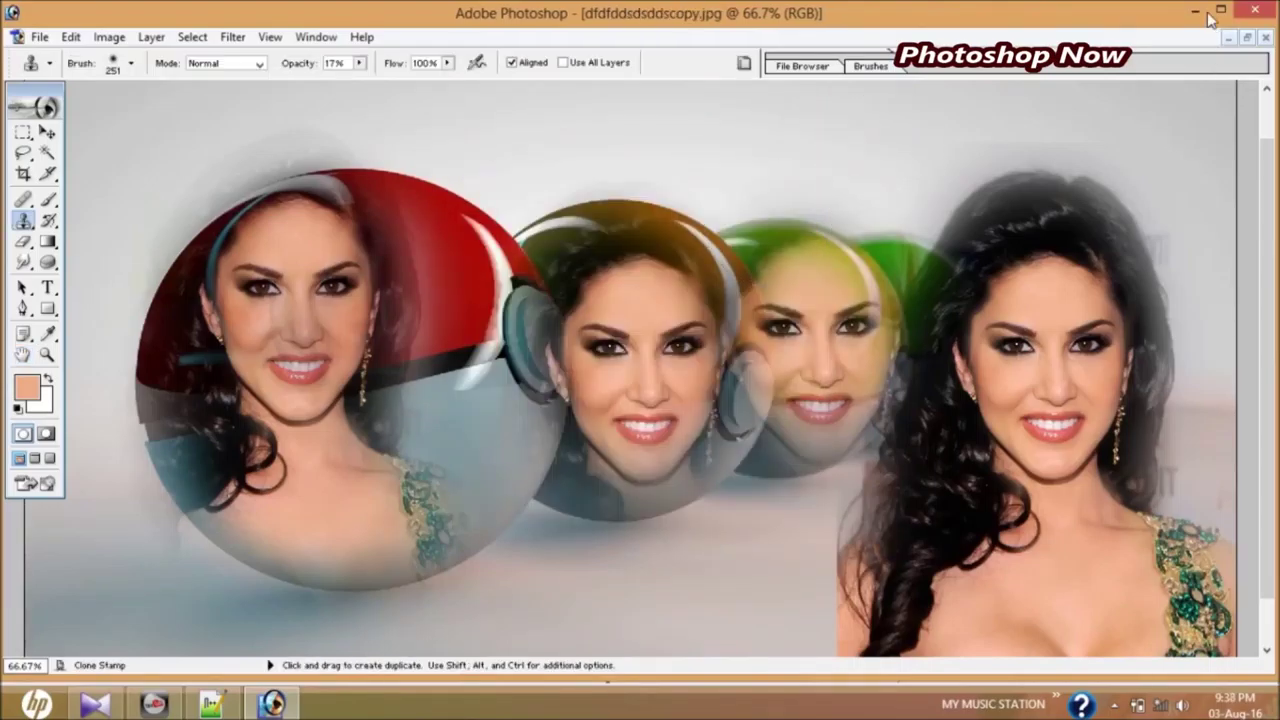